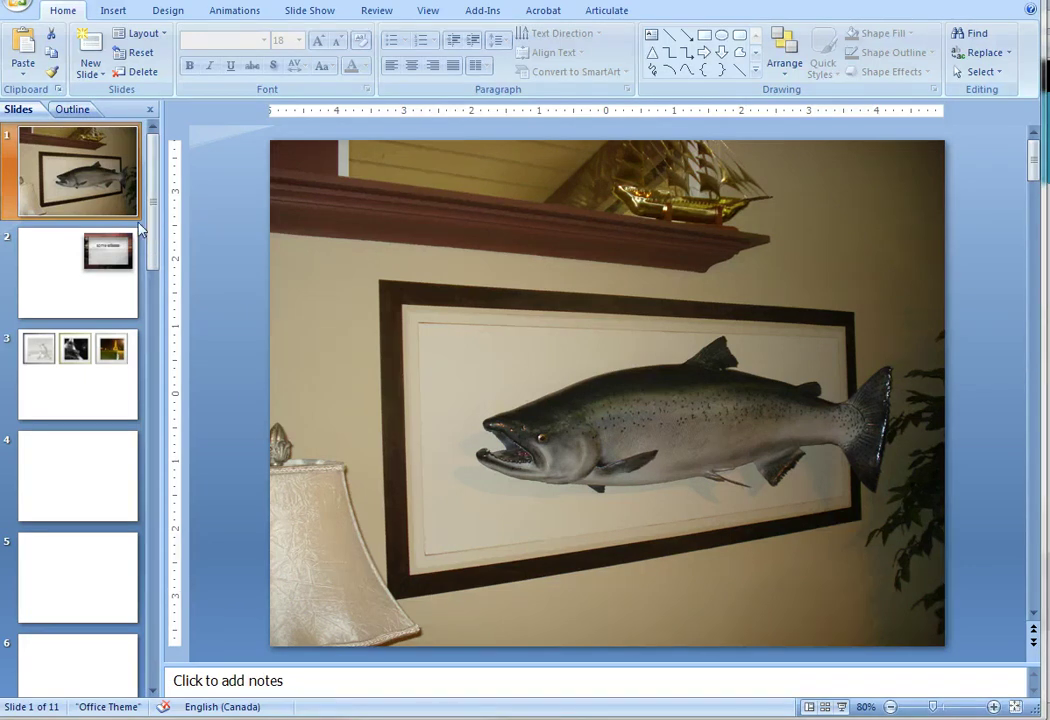
Step: Go to slide 2, which holds the framed 'somewhere' sunset picture
{"action": "left_click", "coordinate": [102, 302]}
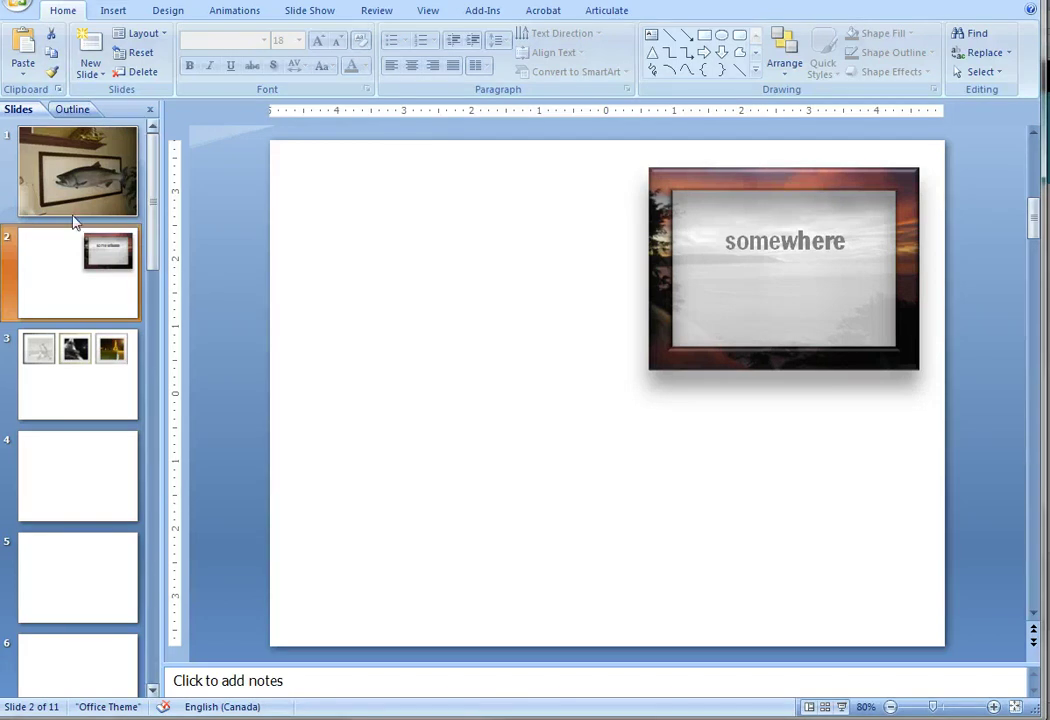
Step: Insert the IMG_0425.JPG sunset photo from file onto slide 2
{"action": "left_click", "coordinate": [113, 12]}
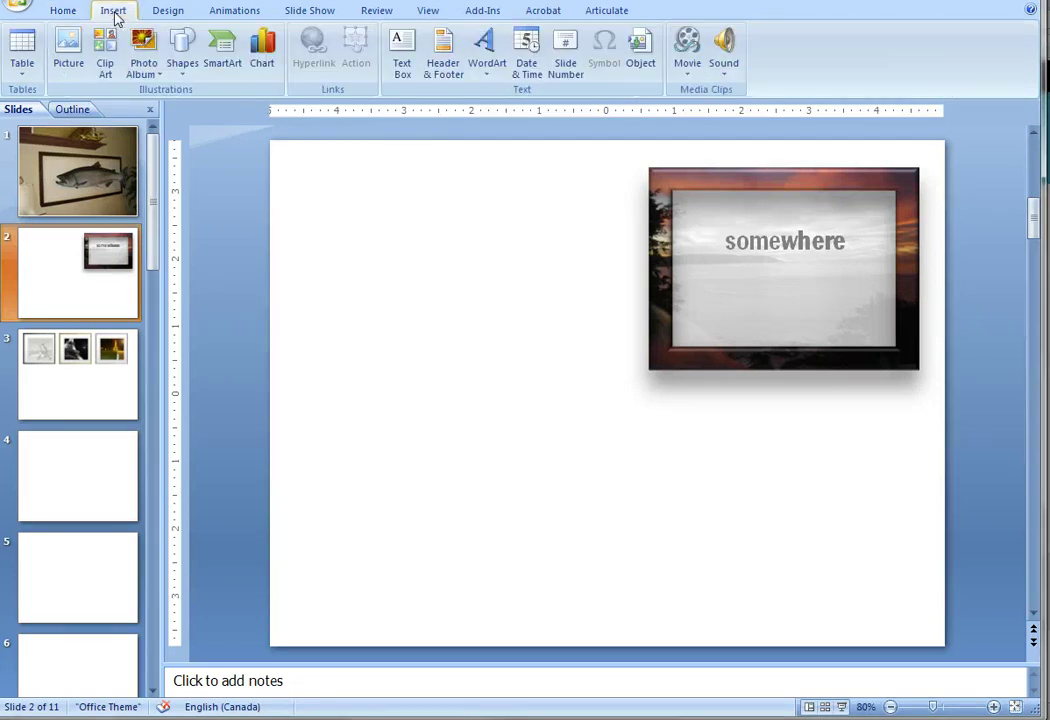
{"action": "left_click", "coordinate": [62, 45]}
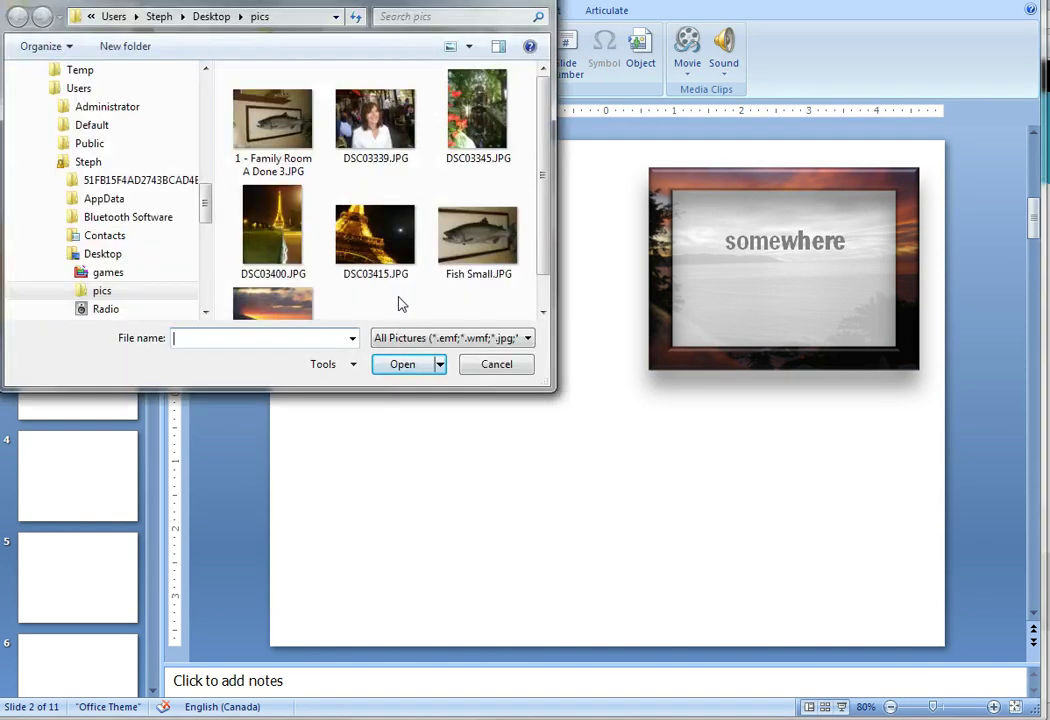
{"action": "scroll", "coordinate": [443, 194], "scroll_direction": "down", "scroll_amount": 1}
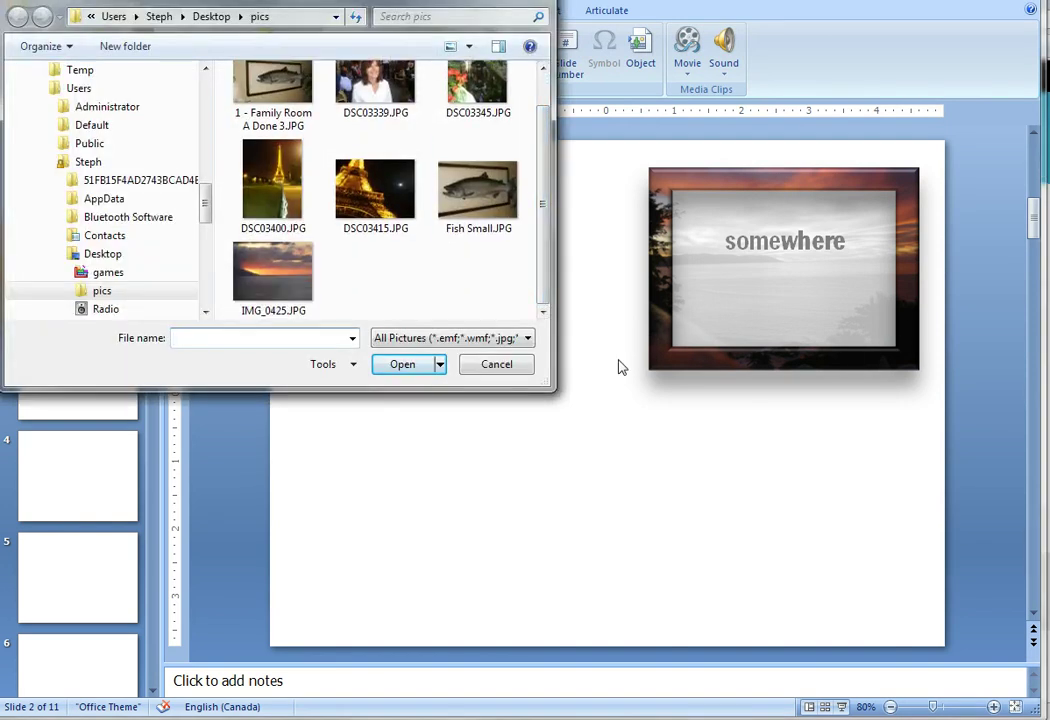
{"action": "left_click", "coordinate": [272, 276]}
{"action": "left_click", "coordinate": [403, 364]}
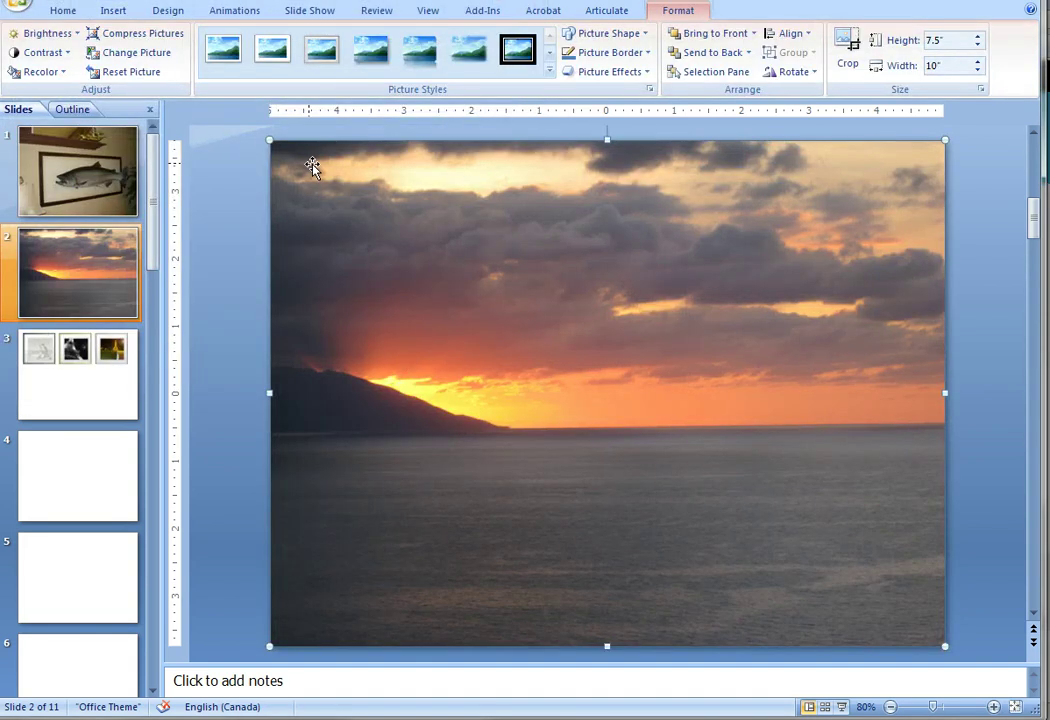
Step: Resize the photo to 3 inches high and move it below-left of the framed picture
{"action": "right_click", "coordinate": [341, 187]}
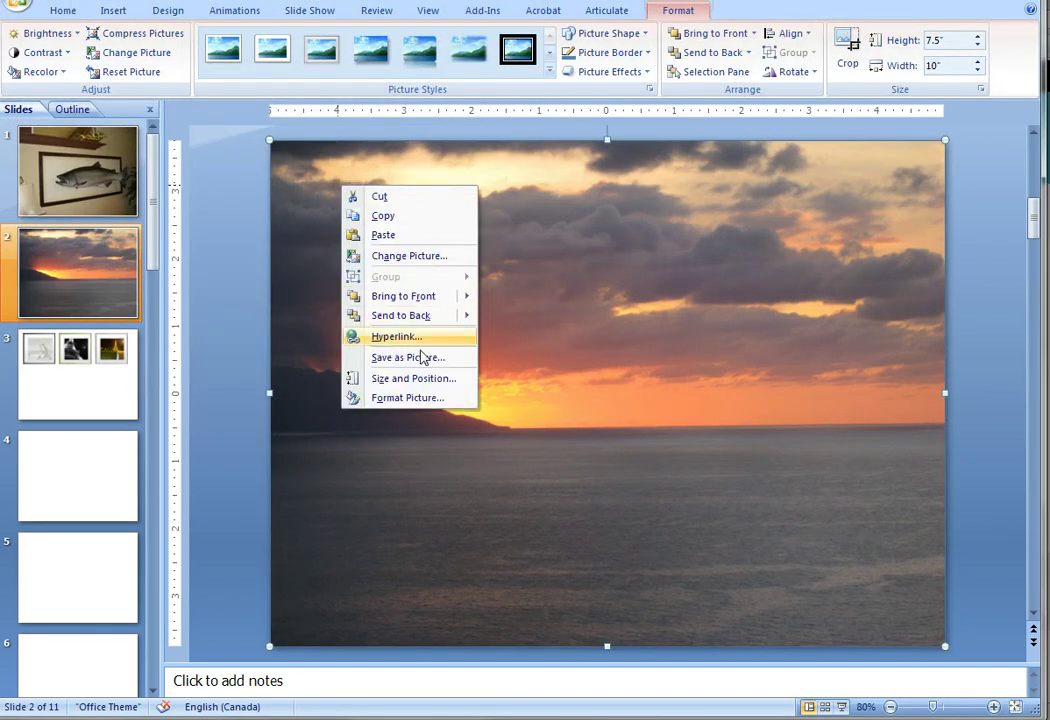
{"action": "left_click", "coordinate": [427, 384]}
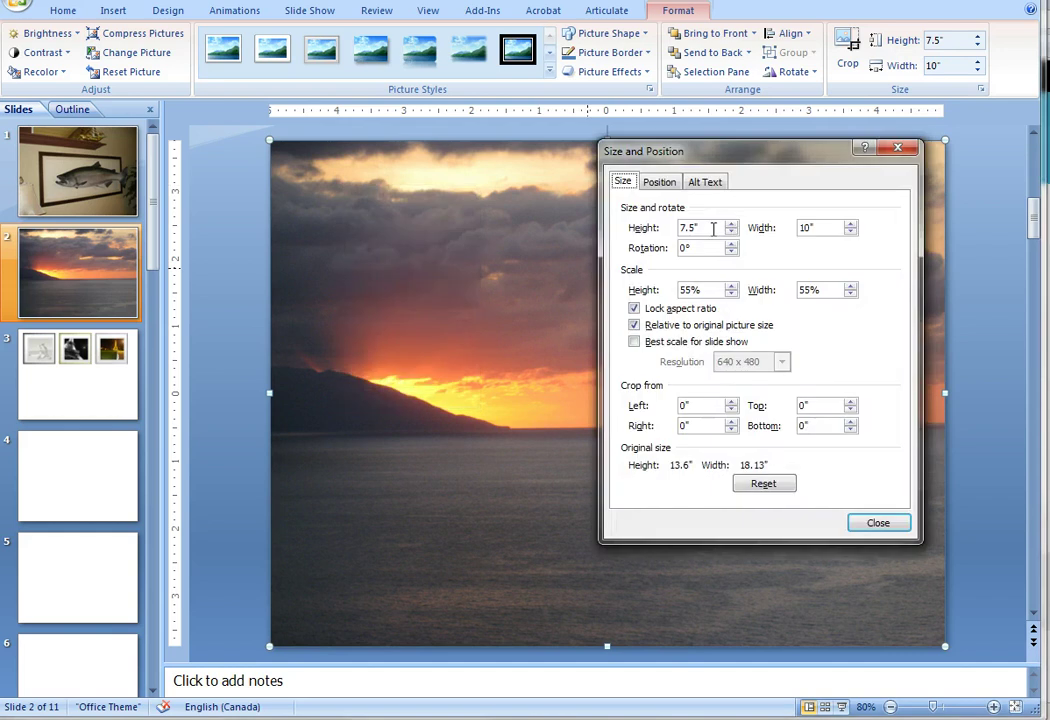
{"action": "type", "text": "3"}
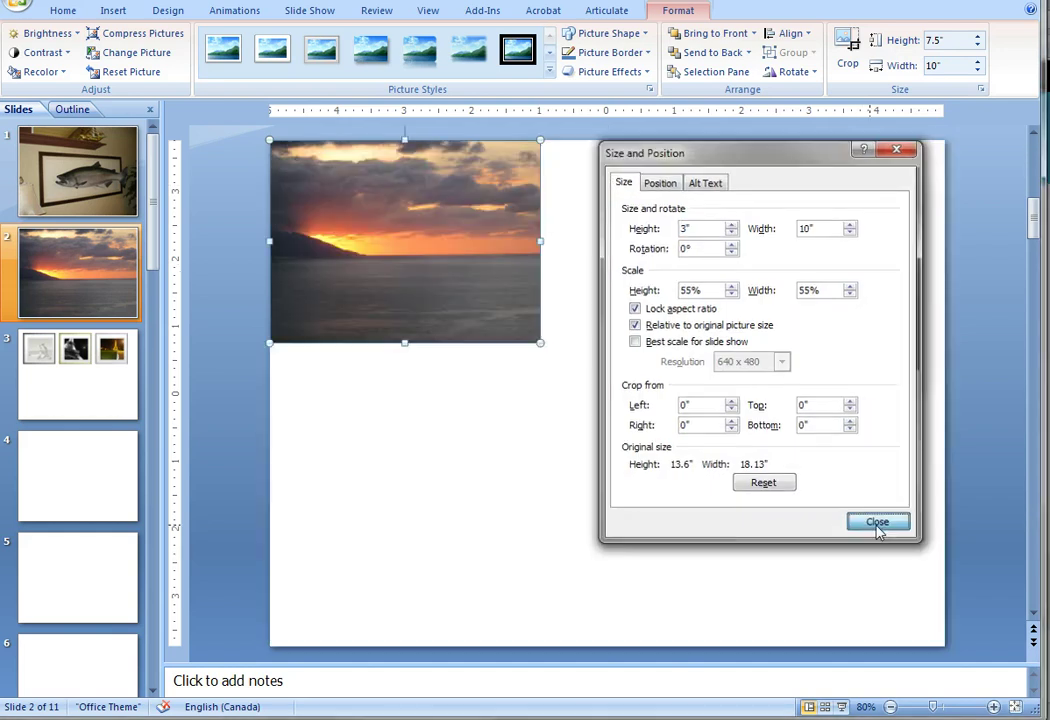
{"action": "left_click", "coordinate": [877, 523]}
{"action": "left_click_drag", "start_coordinate": [427, 239], "coordinate": [516, 451]}
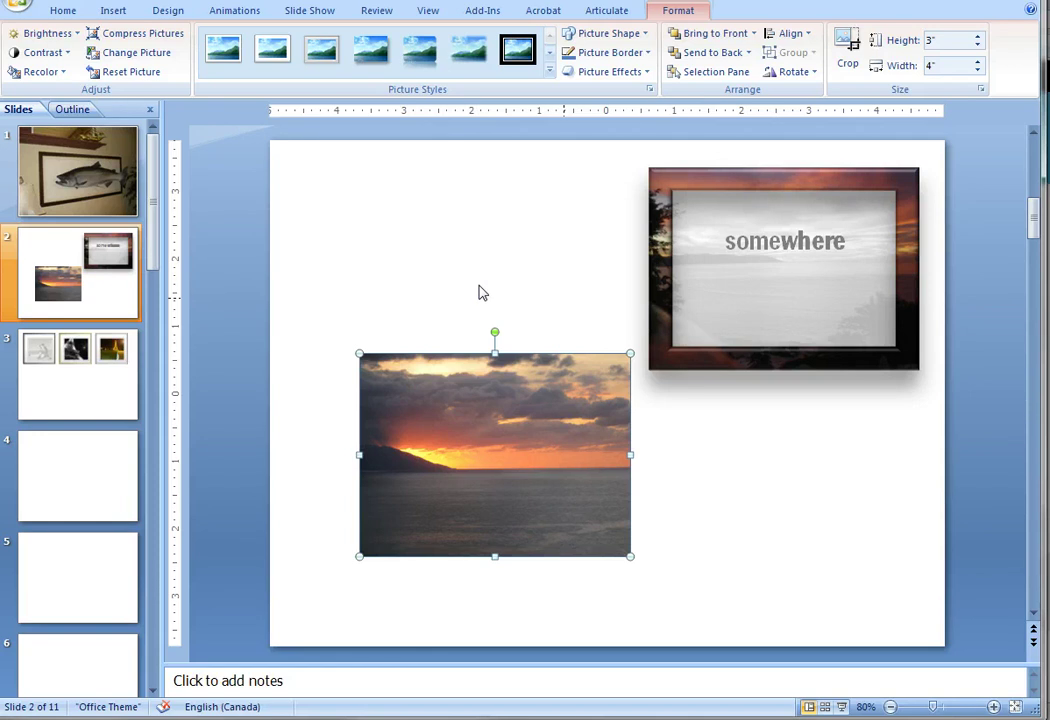
Step: Recolor the newly inserted sunset photo to Grayscale
{"action": "left_click", "coordinate": [57, 75]}
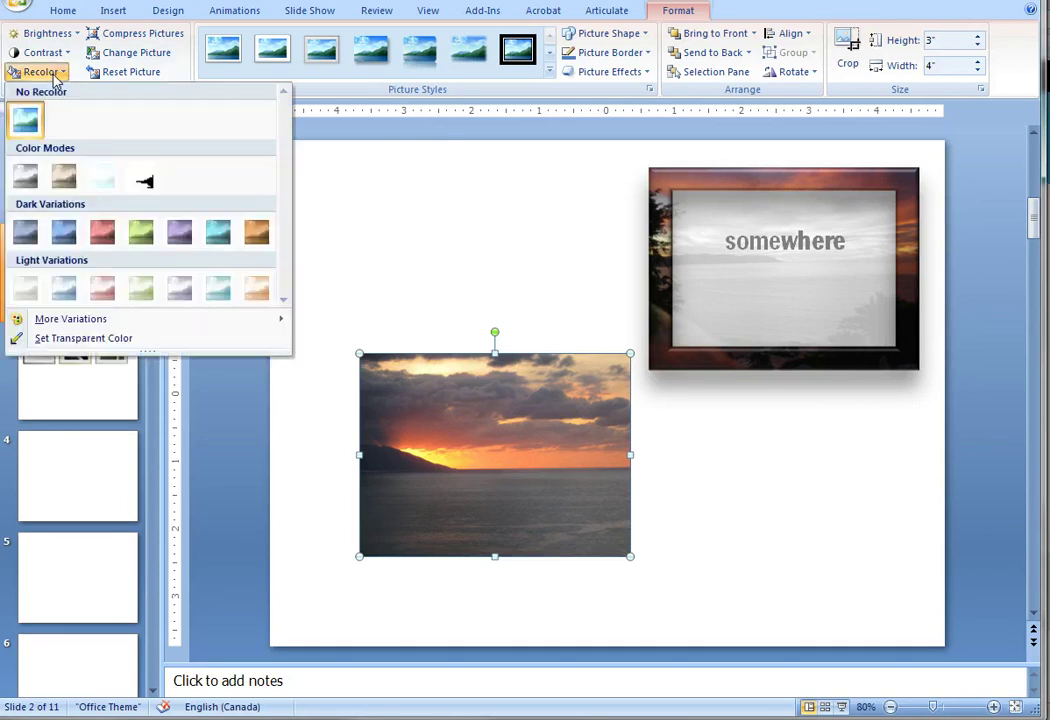
{"action": "left_click", "coordinate": [25, 177]}
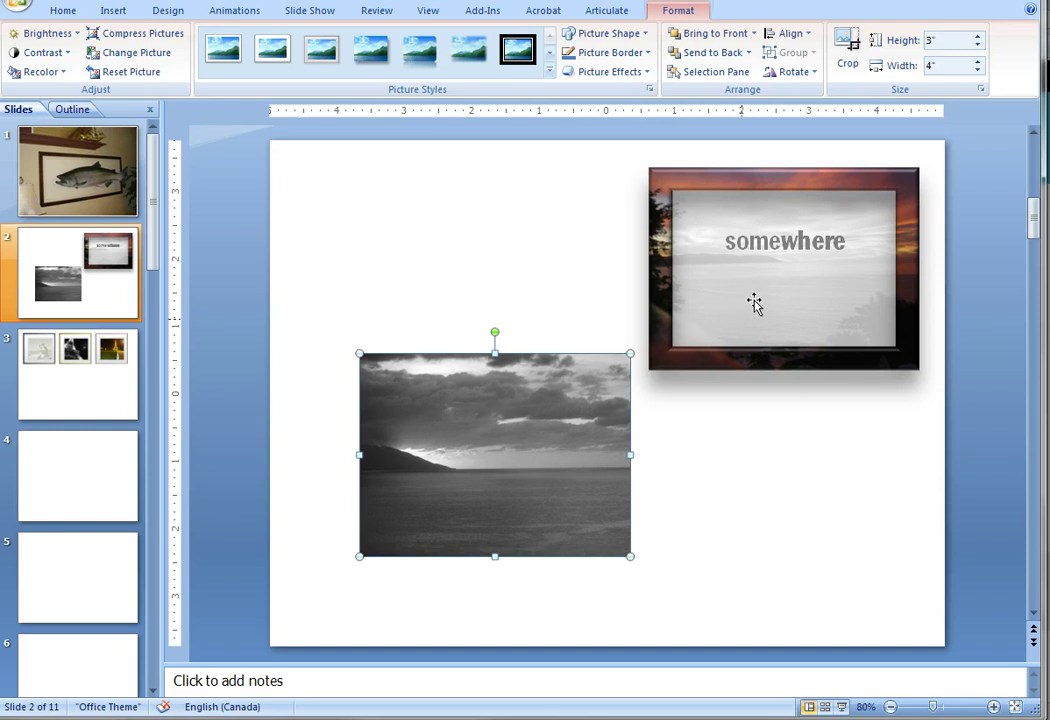
{"action": "right_click", "coordinate": [498, 422]}
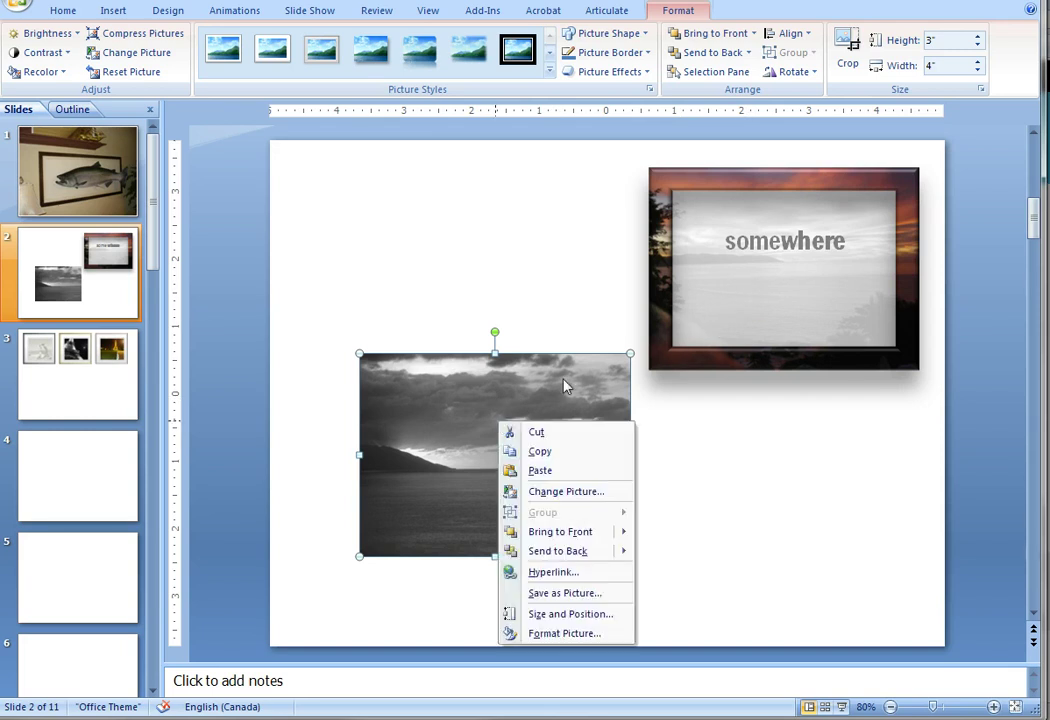
Step: Set the grayscale photo's brightness to 55% and contrast to -70% in Format Picture
{"action": "left_click", "coordinate": [556, 633]}
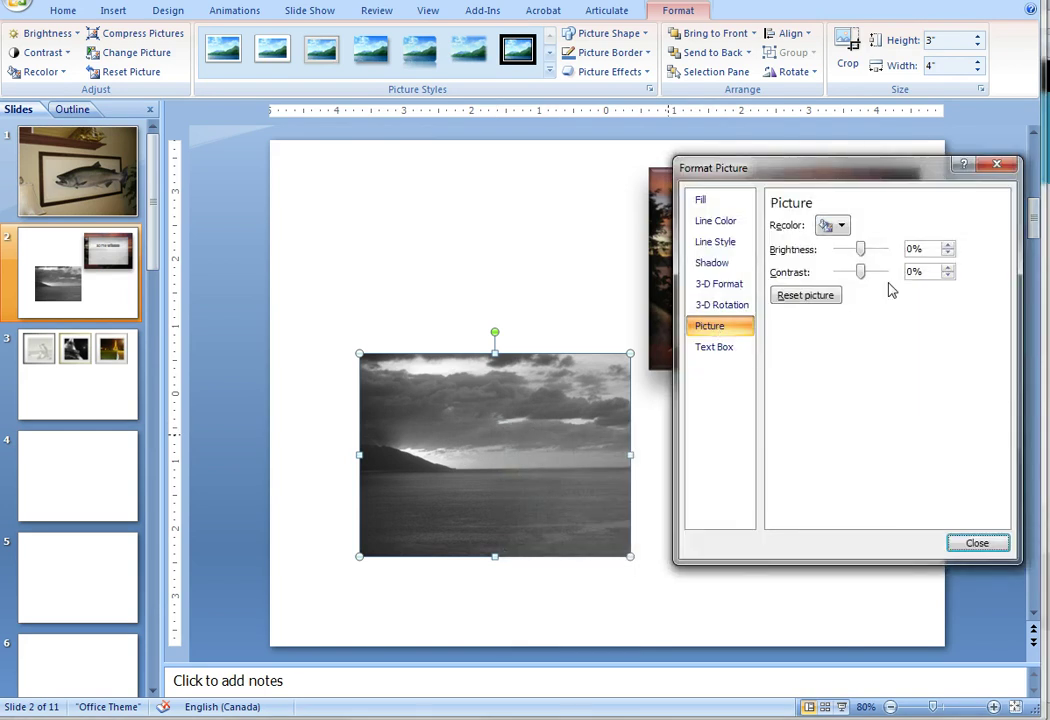
{"action": "left_click", "coordinate": [862, 251]}
{"action": "type", "text": "55"}
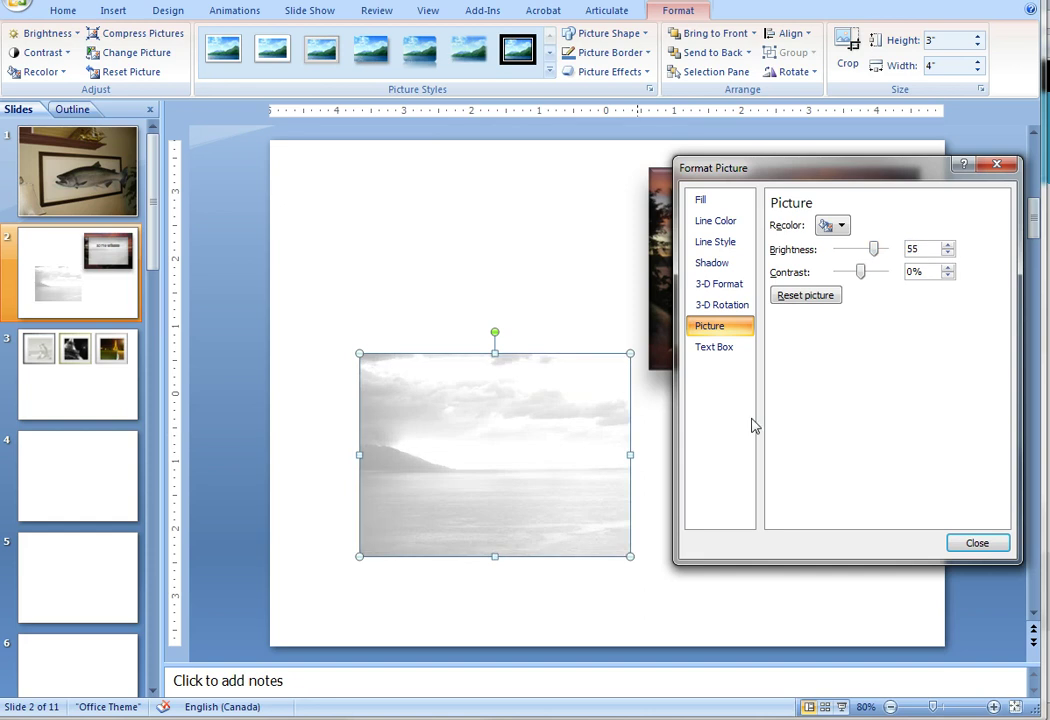
{"action": "double_click", "coordinate": [931, 272]}
{"action": "type", "text": "-70"}
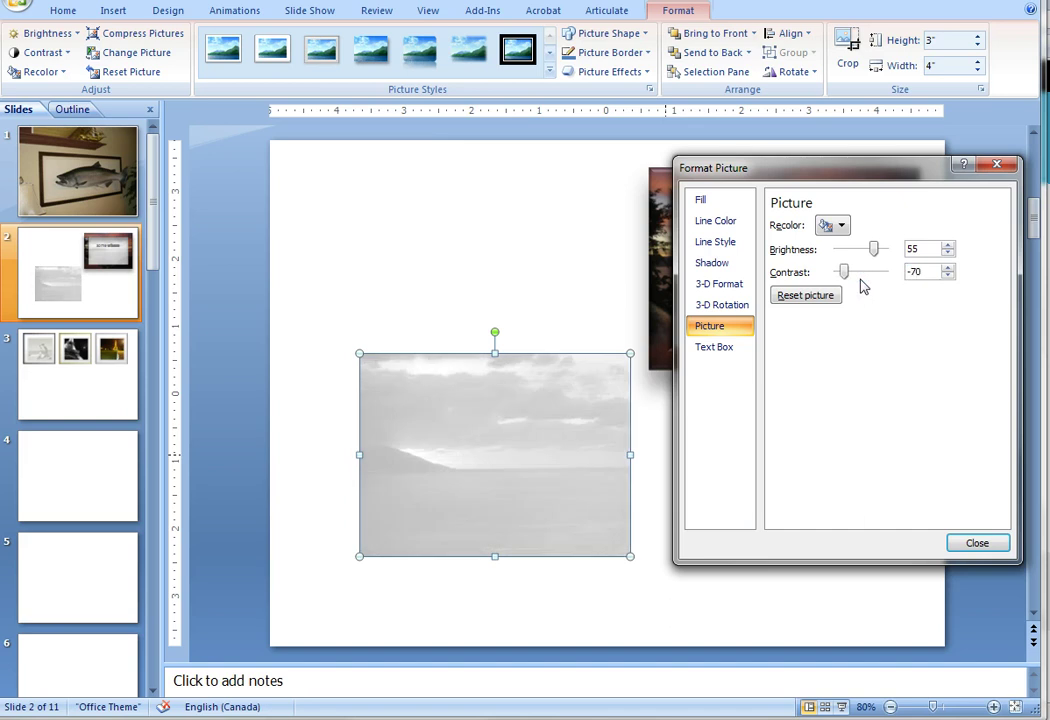
{"action": "left_click", "coordinate": [977, 543]}
{"action": "left_click", "coordinate": [748, 527]}
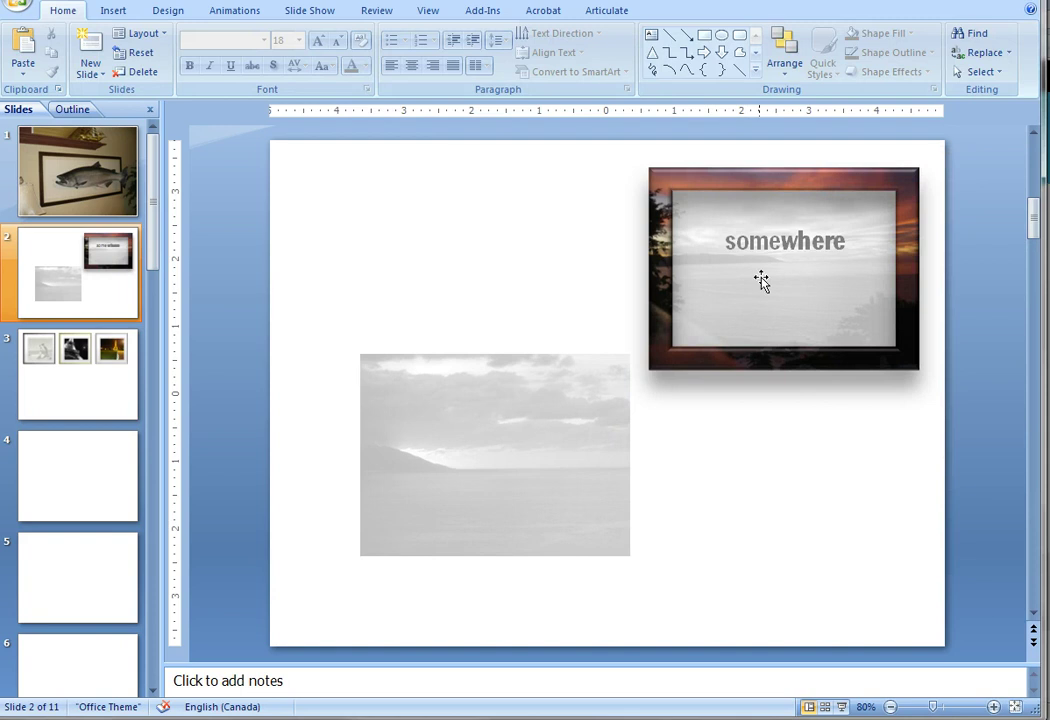
Step: Nudge the pale picture, duplicate it with Ctrl+D, and offset the copy down-right
{"action": "left_click_drag", "start_coordinate": [520, 455], "coordinate": [503, 411]}
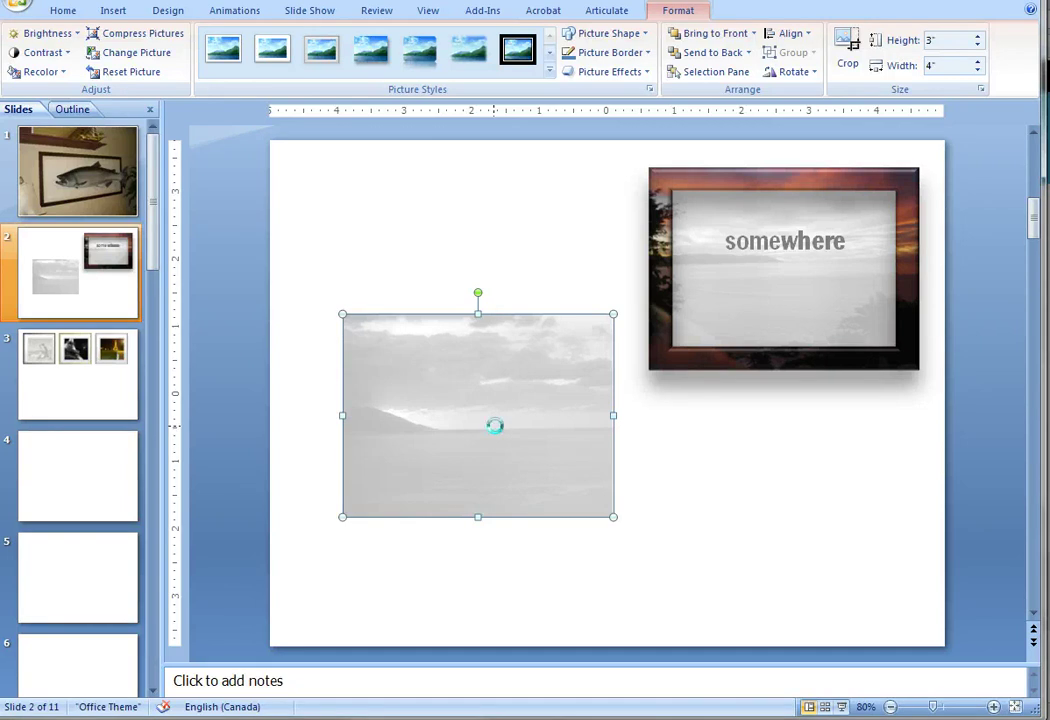
{"action": "key", "text": "ctrl+d"}
{"action": "left_click_drag", "start_coordinate": [494, 412], "coordinate": [577, 450]}
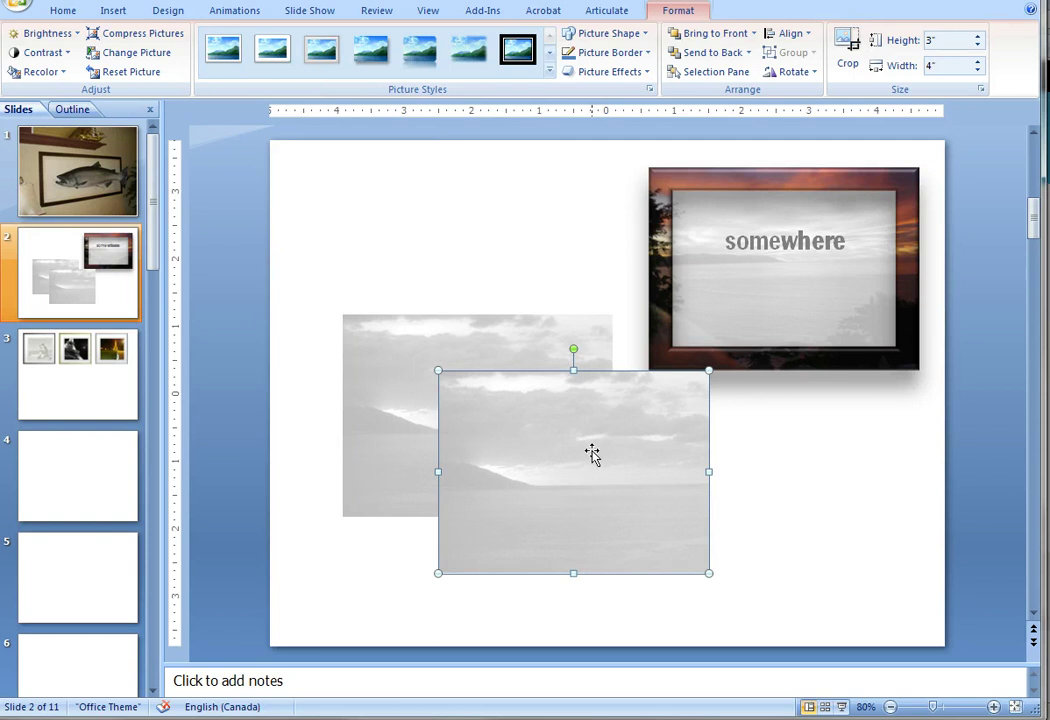
Step: Reshape the duplicate into a hollow Frame shape and reposition it
{"action": "left_click", "coordinate": [634, 35]}
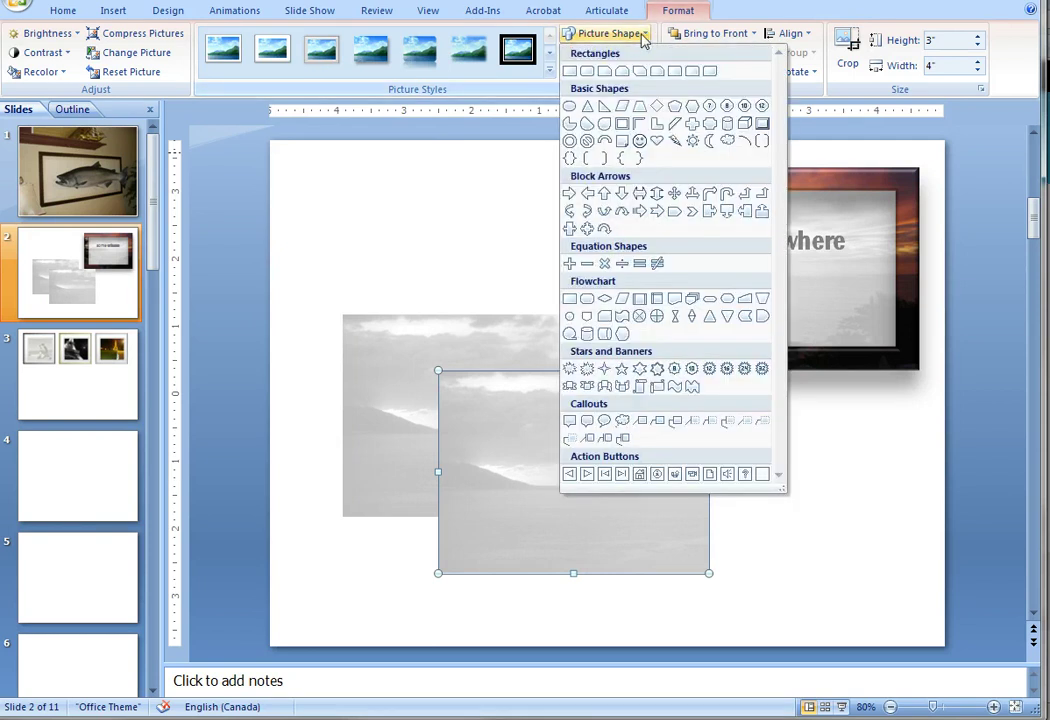
{"action": "left_click", "coordinate": [623, 126]}
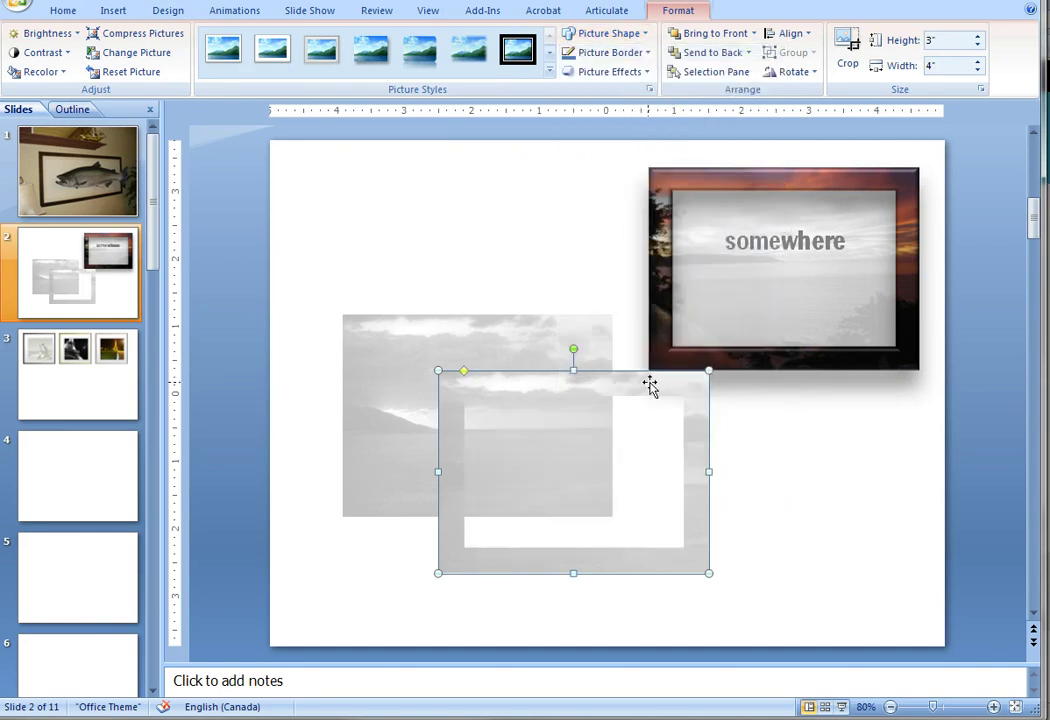
{"action": "mouse_move", "coordinate": [652, 388]}
{"action": "left_mouse_down"}
{"action": "mouse_move", "coordinate": [720, 326]}
{"action": "mouse_move", "coordinate": [777, 337]}
{"action": "mouse_move", "coordinate": [677, 377]}
{"action": "mouse_move", "coordinate": [649, 363]}
{"action": "left_mouse_up"}
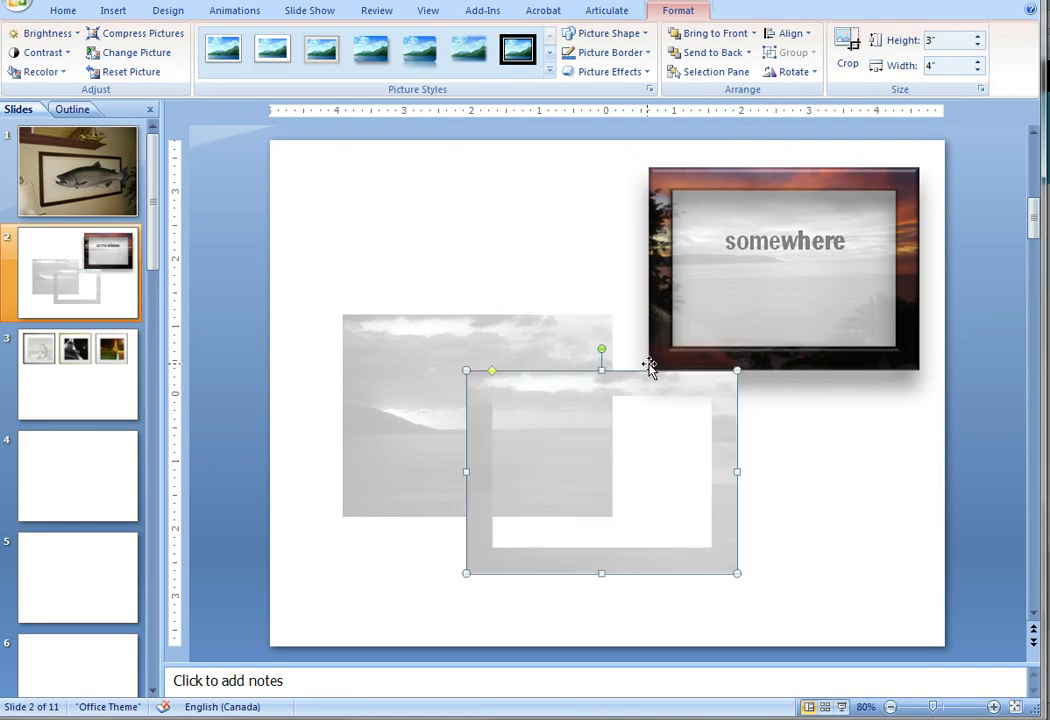
Step: Restore the frame copy's full colour with No Recolor and give it a Circle top bevel
{"action": "left_click", "coordinate": [64, 74]}
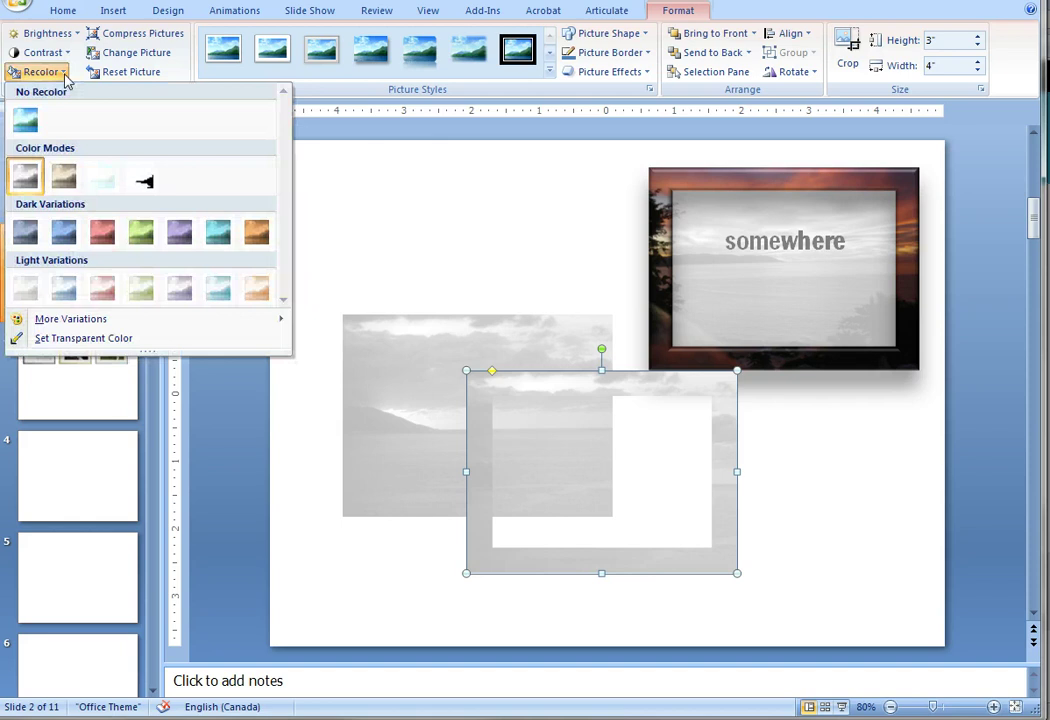
{"action": "left_click", "coordinate": [26, 118]}
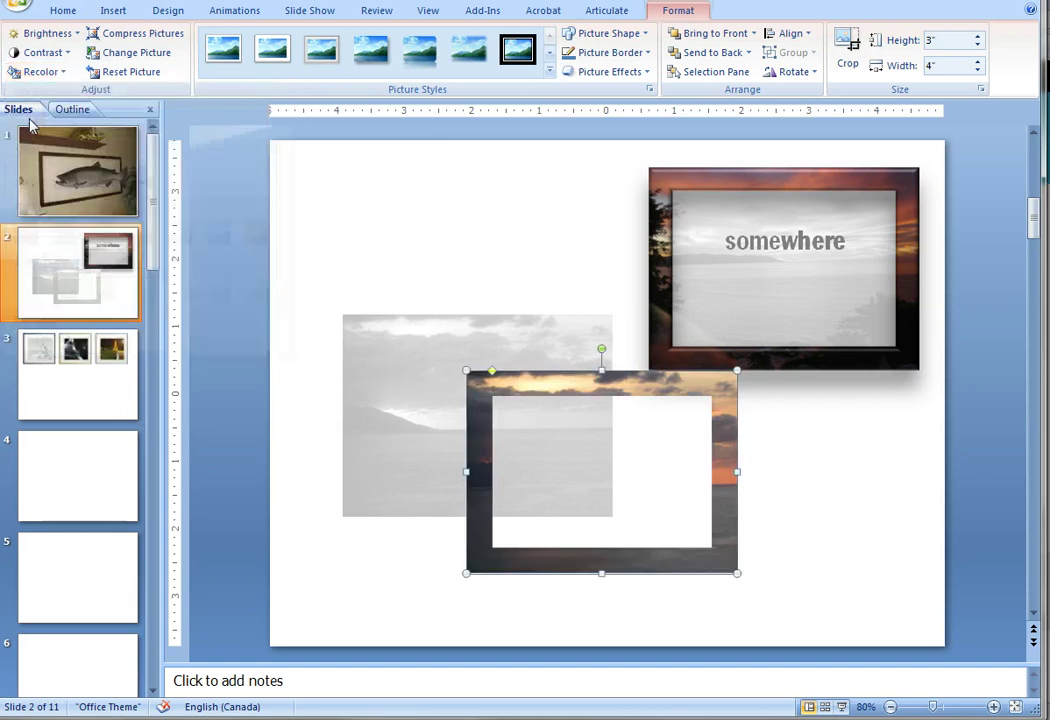
{"action": "right_click", "coordinate": [642, 394]}
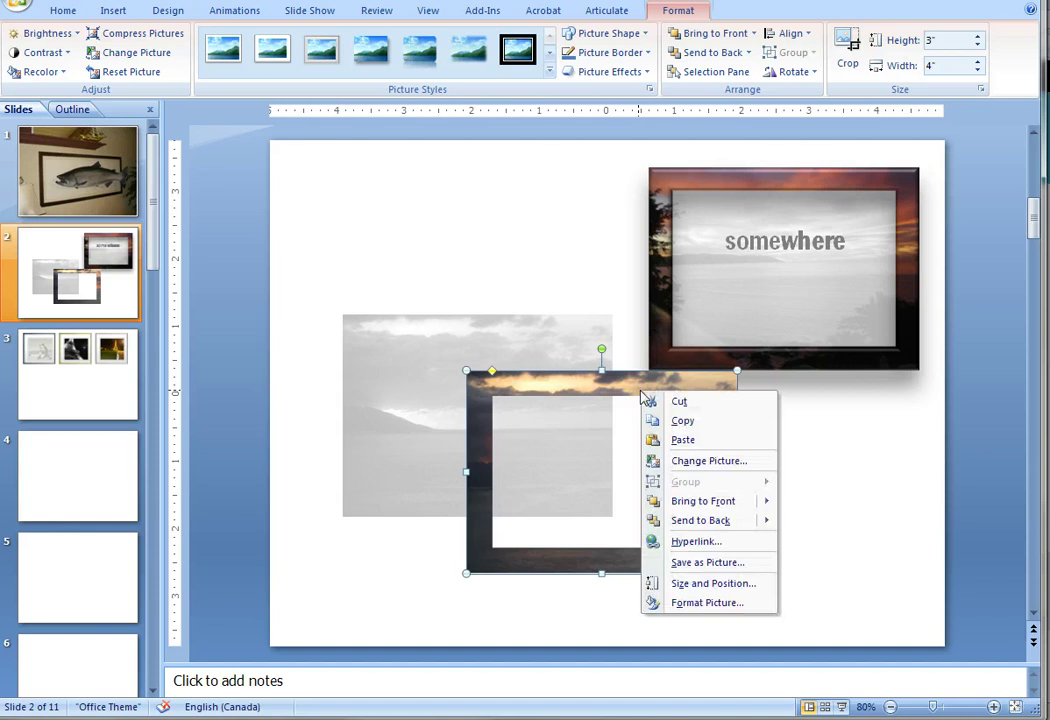
{"action": "left_click", "coordinate": [715, 602]}
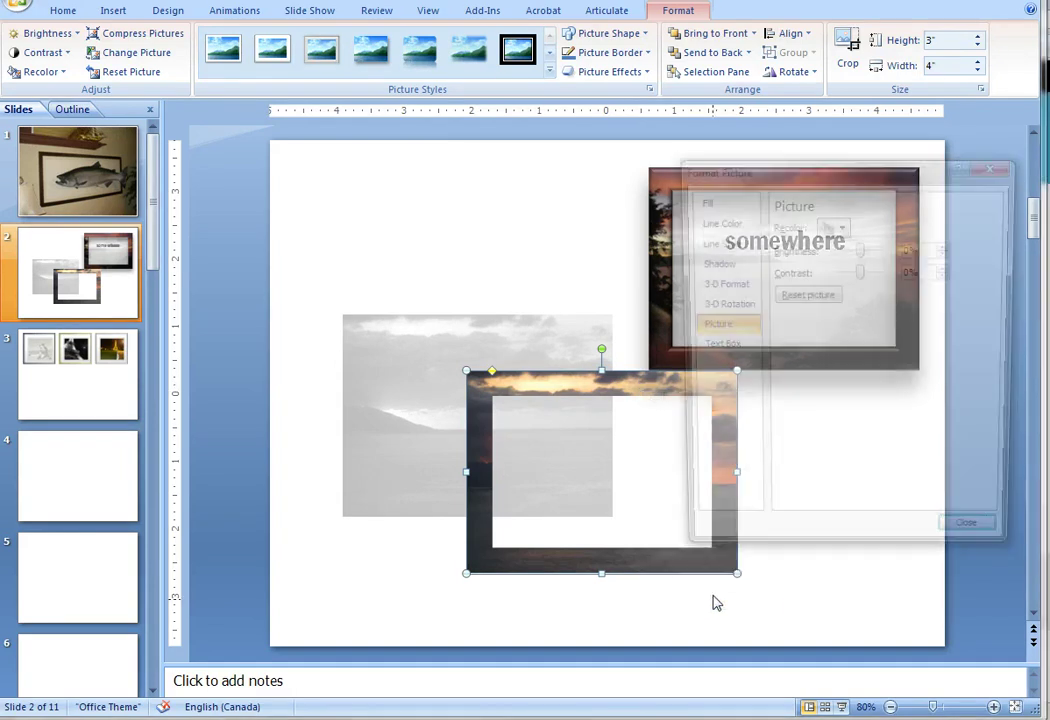
{"action": "left_click", "coordinate": [719, 285]}
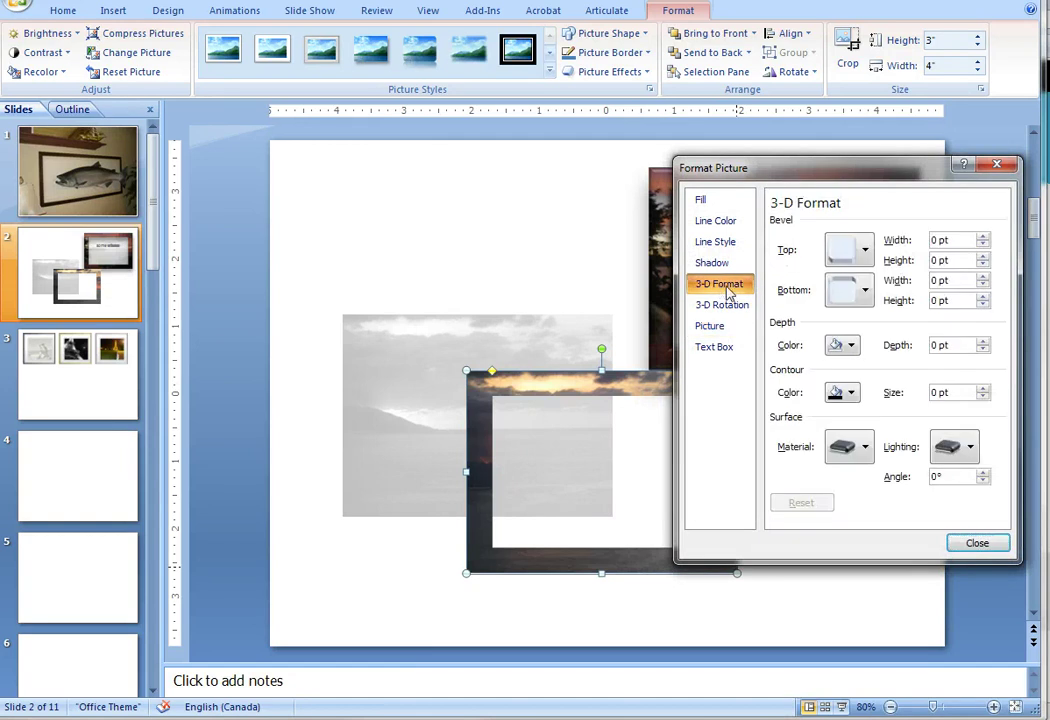
{"action": "left_click", "coordinate": [865, 251]}
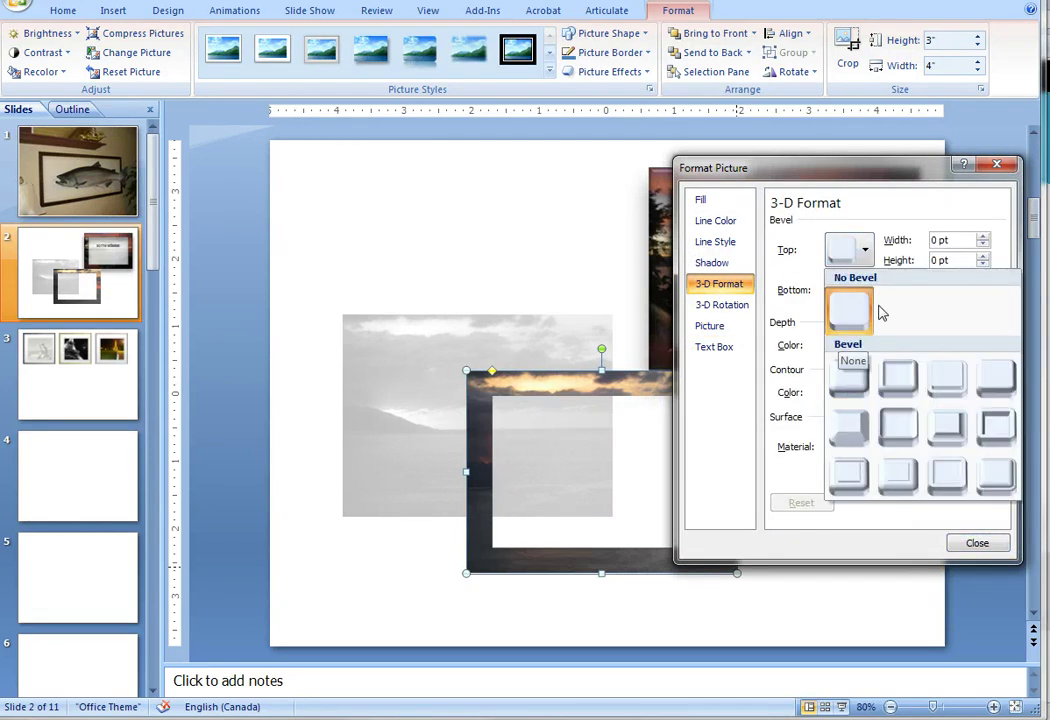
{"action": "left_click", "coordinate": [843, 380]}
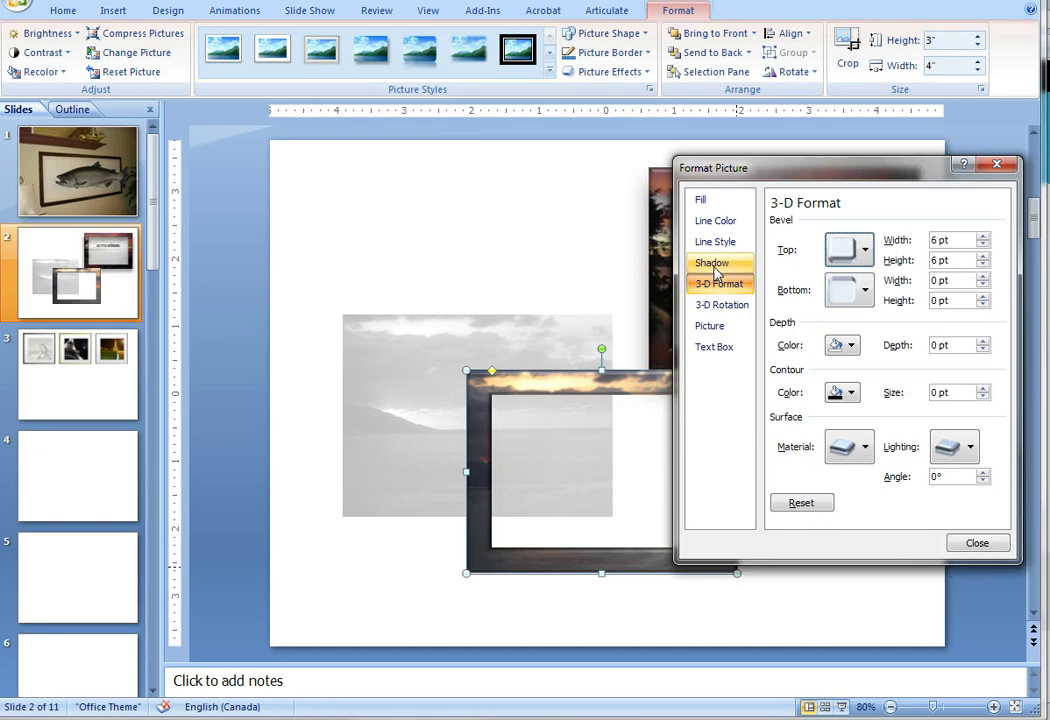
{"action": "left_click_drag", "start_coordinate": [682, 170], "coordinate": [741, 167]}
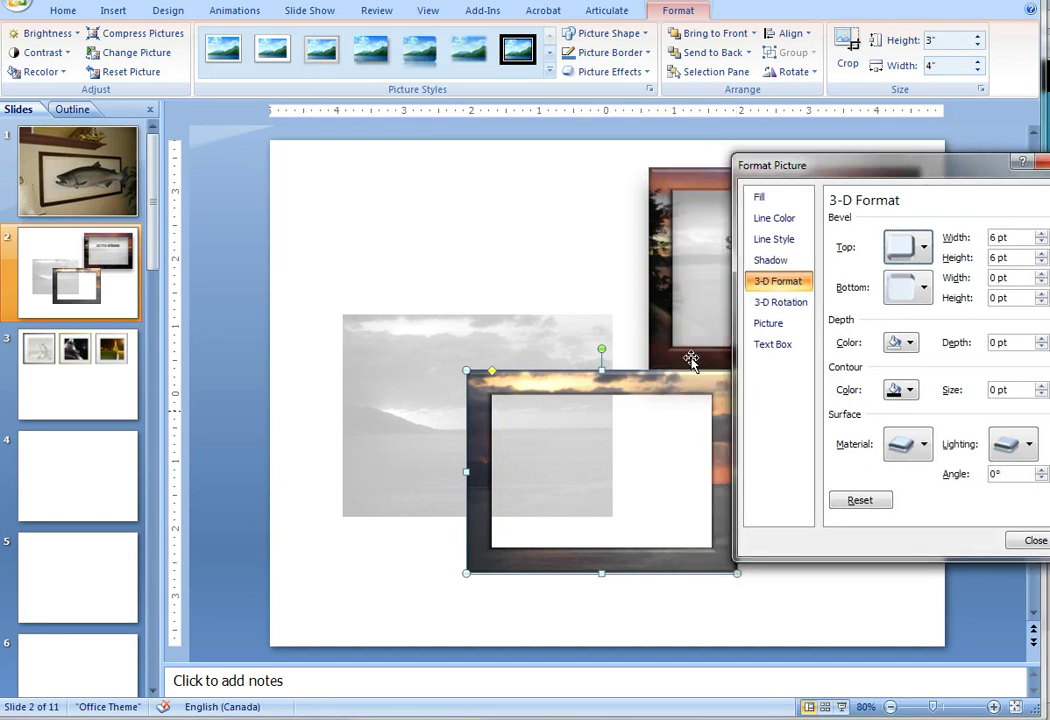
Step: Add an Outer Offset Bottom shadow to the frame with blur 30 and distance 18
{"action": "left_click", "coordinate": [771, 261]}
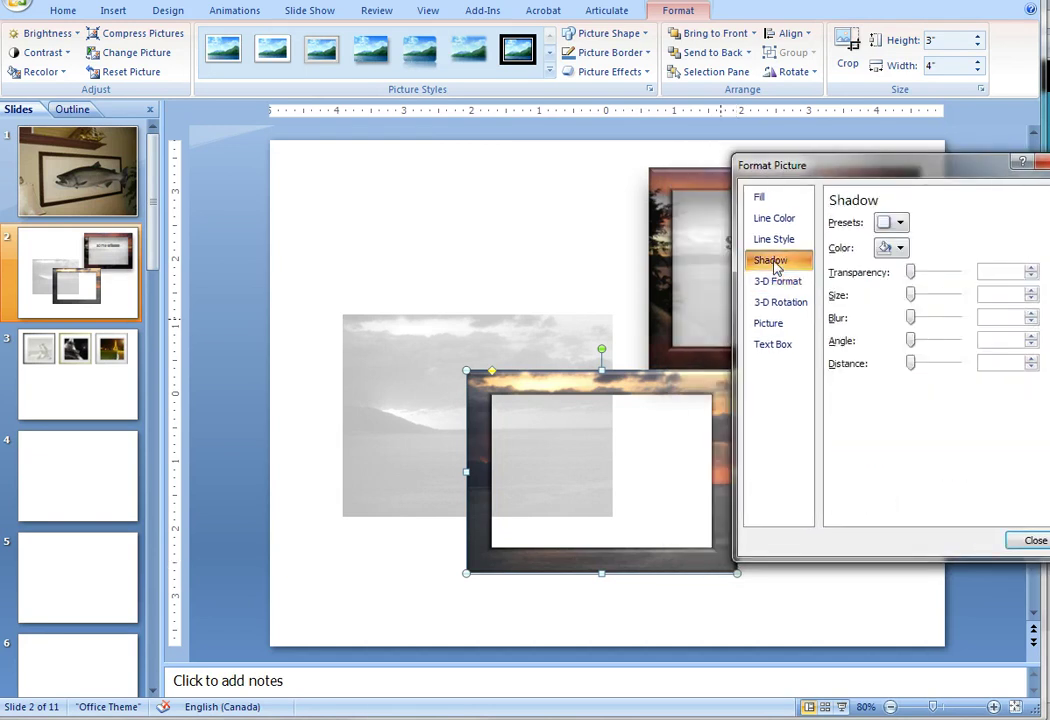
{"action": "left_click", "coordinate": [900, 223]}
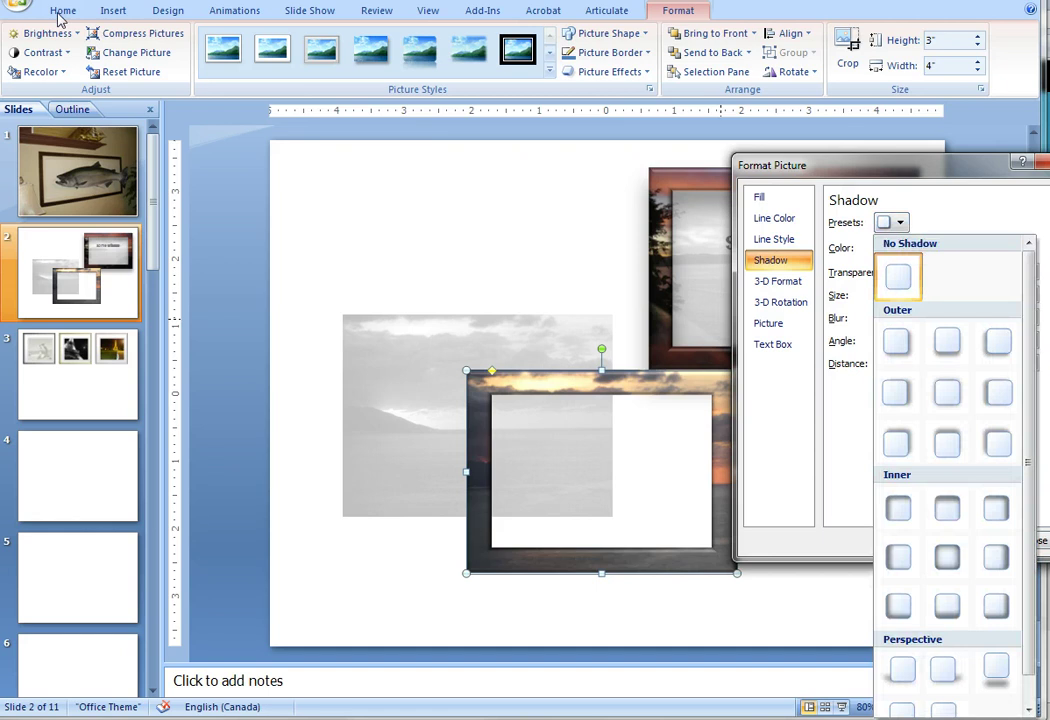
{"action": "left_click", "coordinate": [946, 344]}
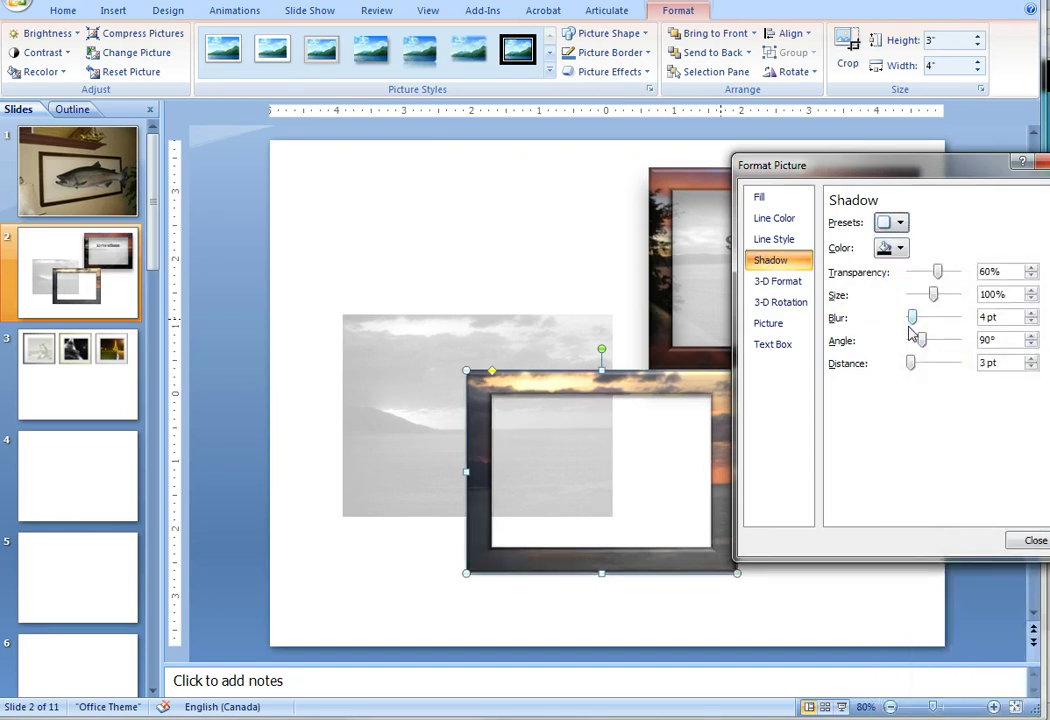
{"action": "left_click_drag", "start_coordinate": [998, 317], "coordinate": [979, 320]}
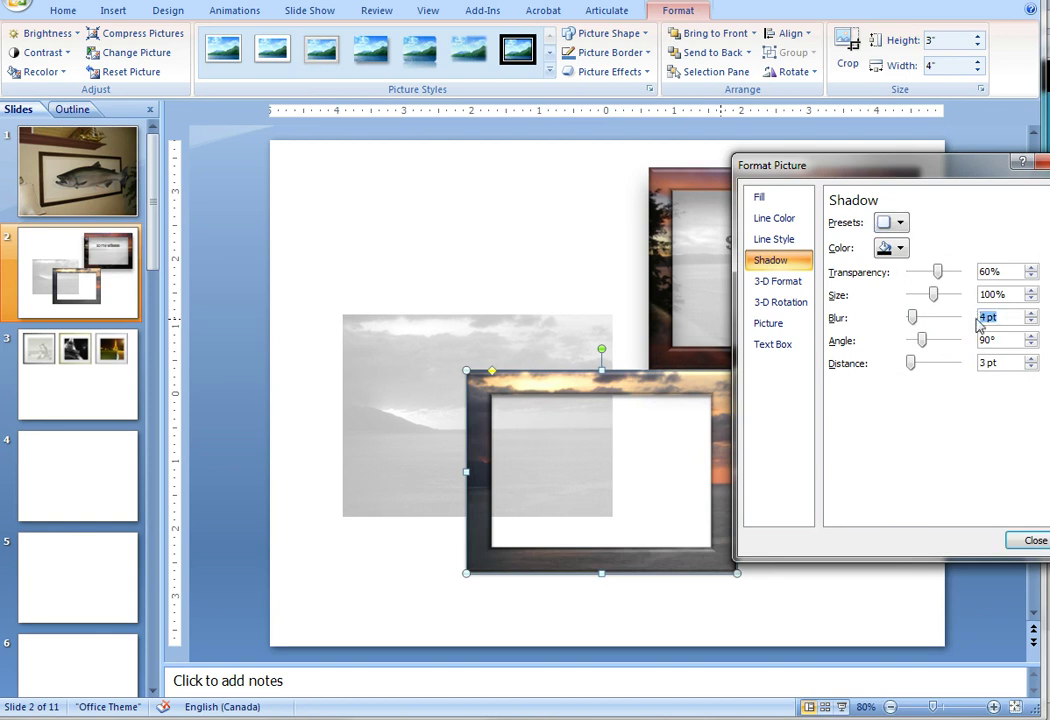
{"action": "type", "text": "30"}
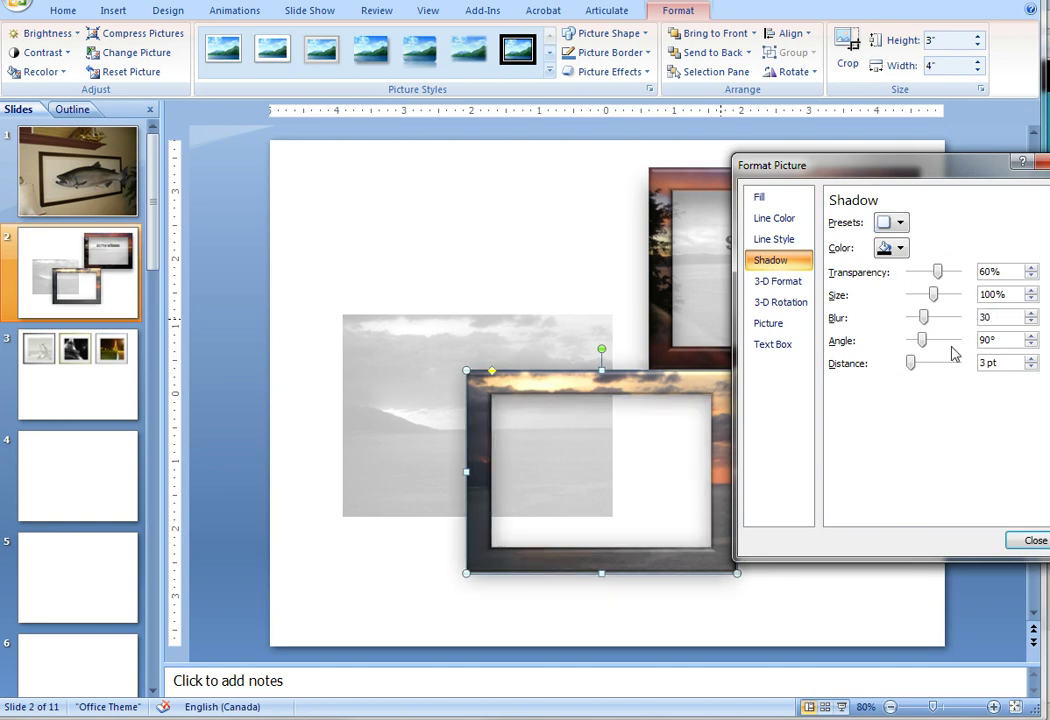
{"action": "left_click_drag", "start_coordinate": [998, 363], "coordinate": [958, 358]}
{"action": "type", "text": "18"}
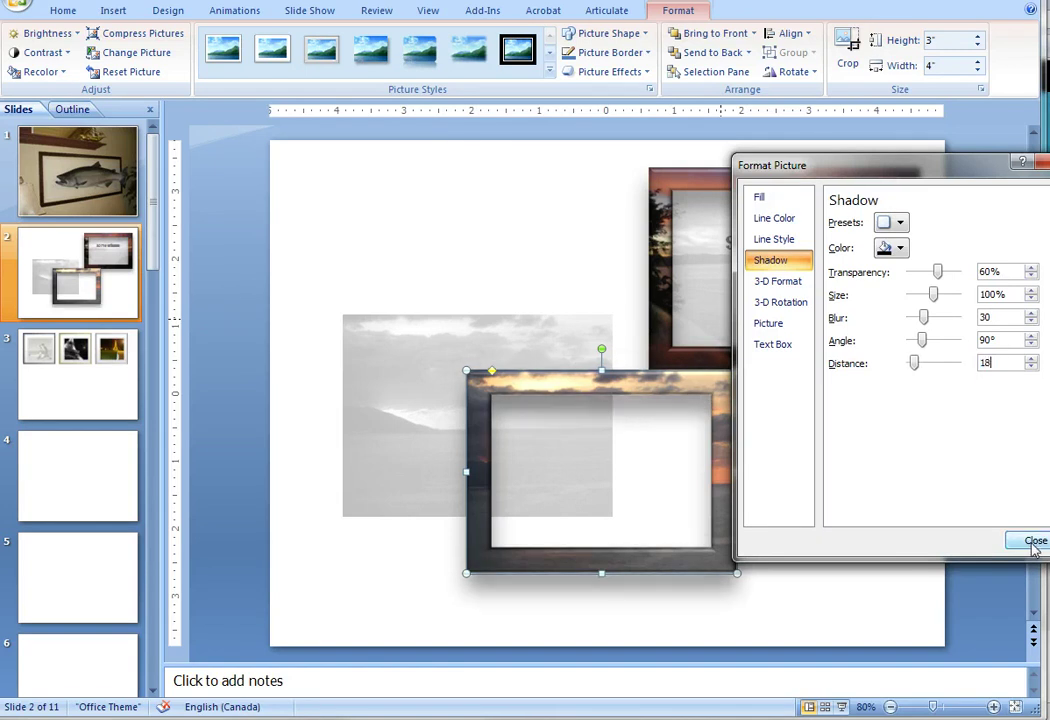
{"action": "left_click", "coordinate": [1035, 541]}
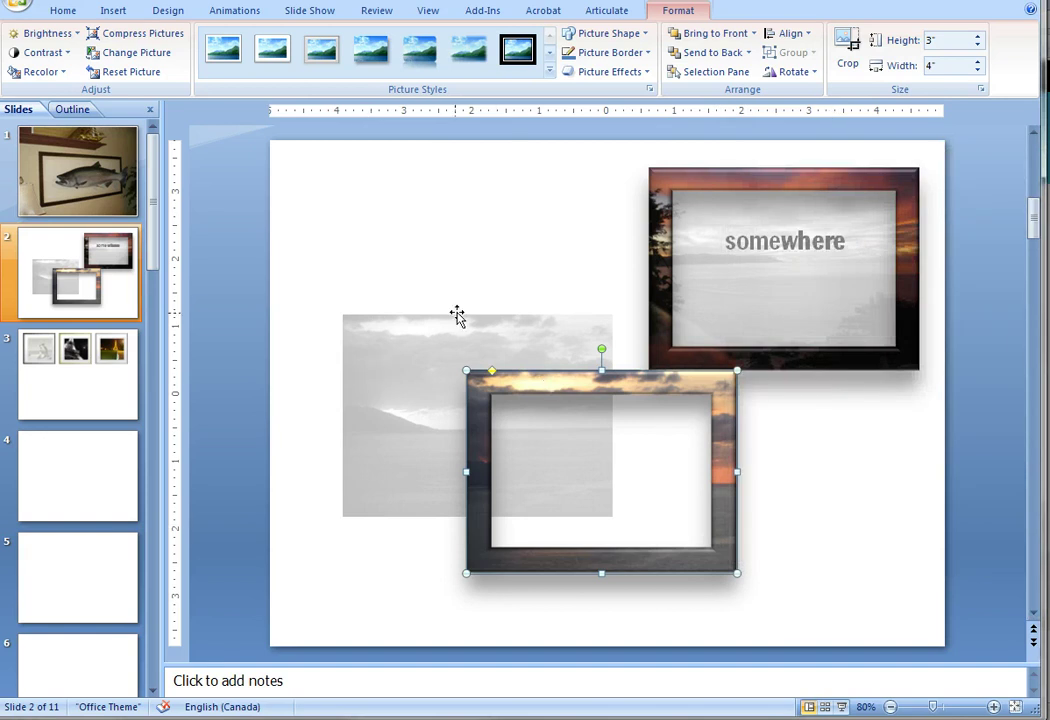
Step: Select both pictures and apply Align Center and Align Middle so the pale photo sits inside the frame
{"action": "left_click", "coordinate": [514, 343], "text": "shift"}
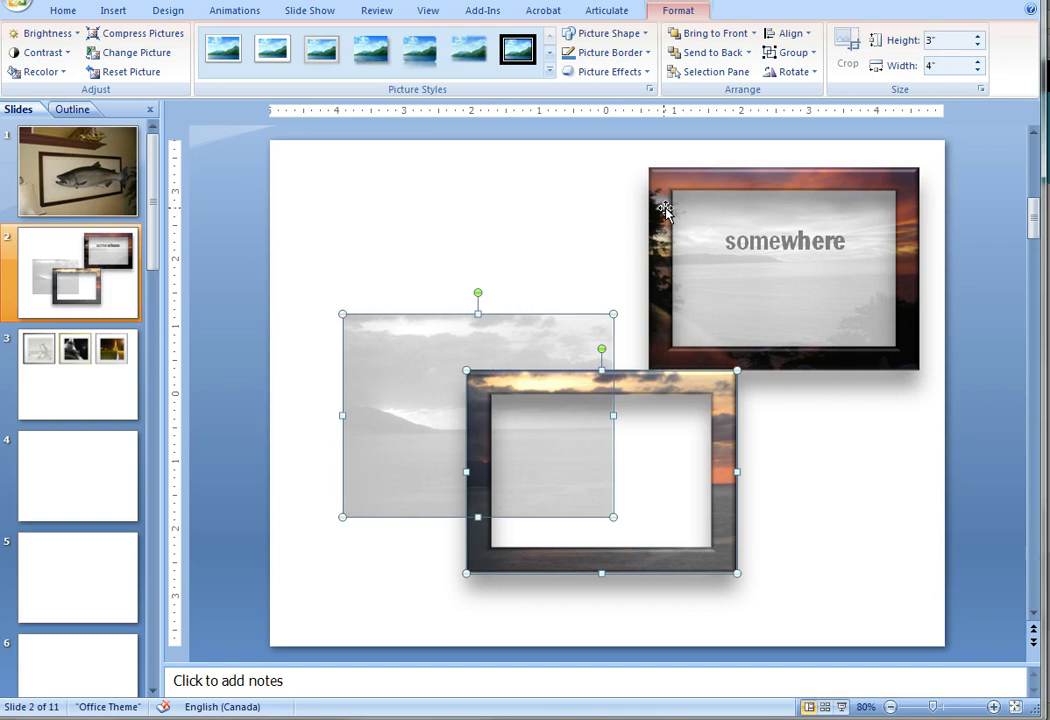
{"action": "left_click", "coordinate": [804, 36]}
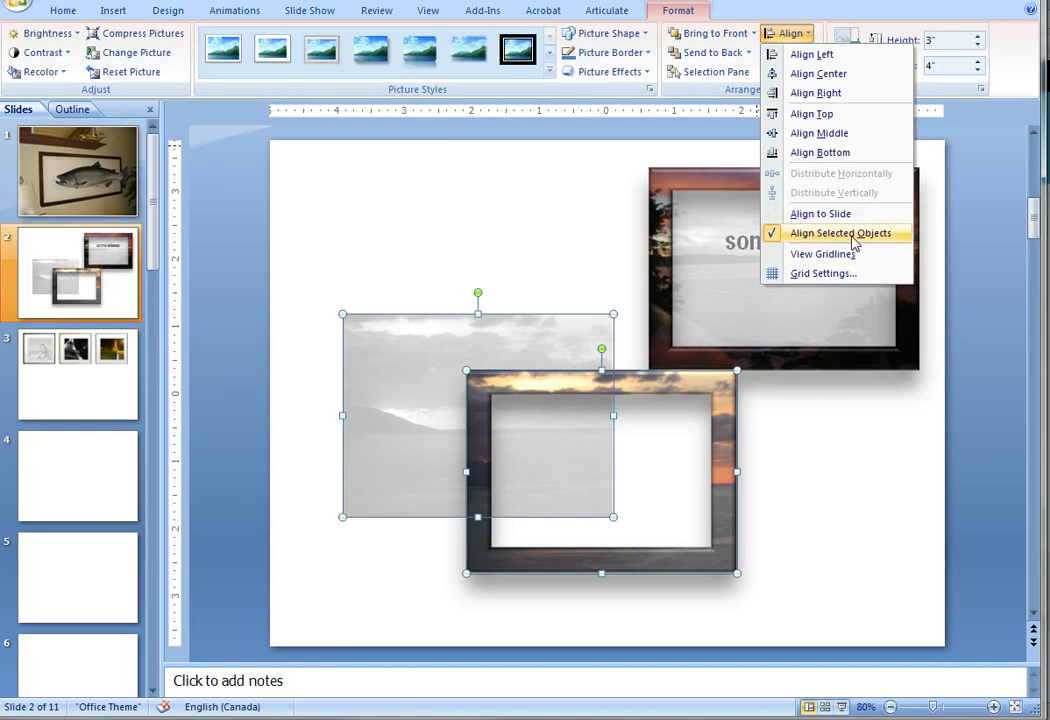
{"action": "key", "text": "Escape"}
{"action": "left_click", "coordinate": [785, 33]}
{"action": "left_click", "coordinate": [813, 136]}
{"action": "left_click", "coordinate": [797, 434]}
{"action": "left_click_drag", "start_coordinate": [477, 353], "coordinate": [589, 472]}
{"action": "left_click", "coordinate": [673, 514]}
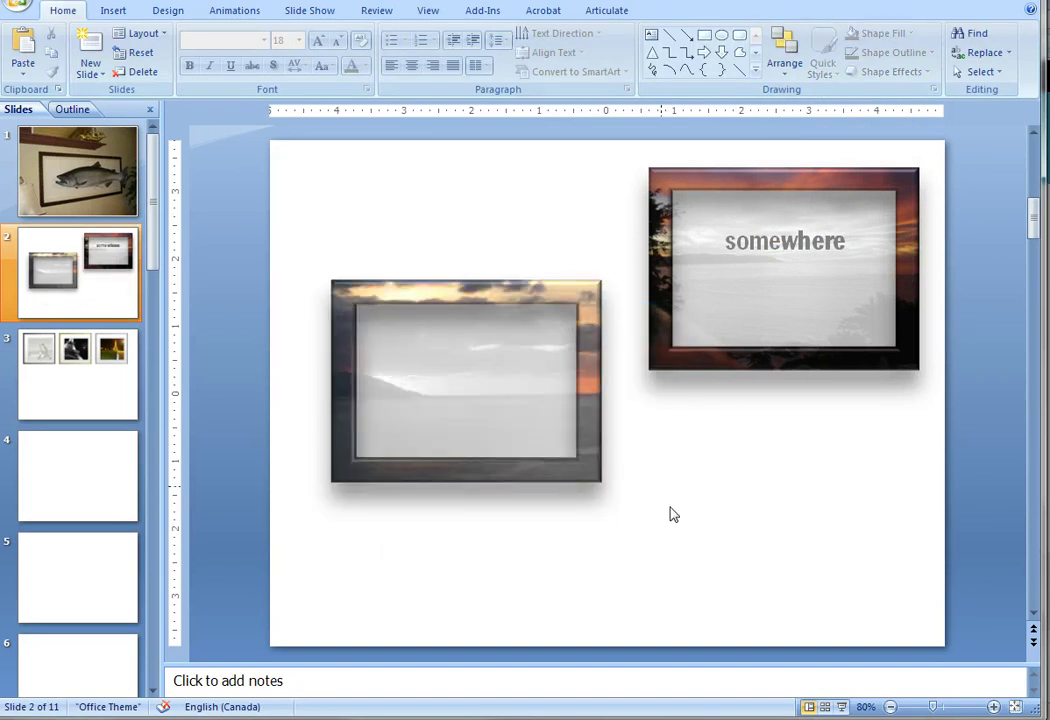